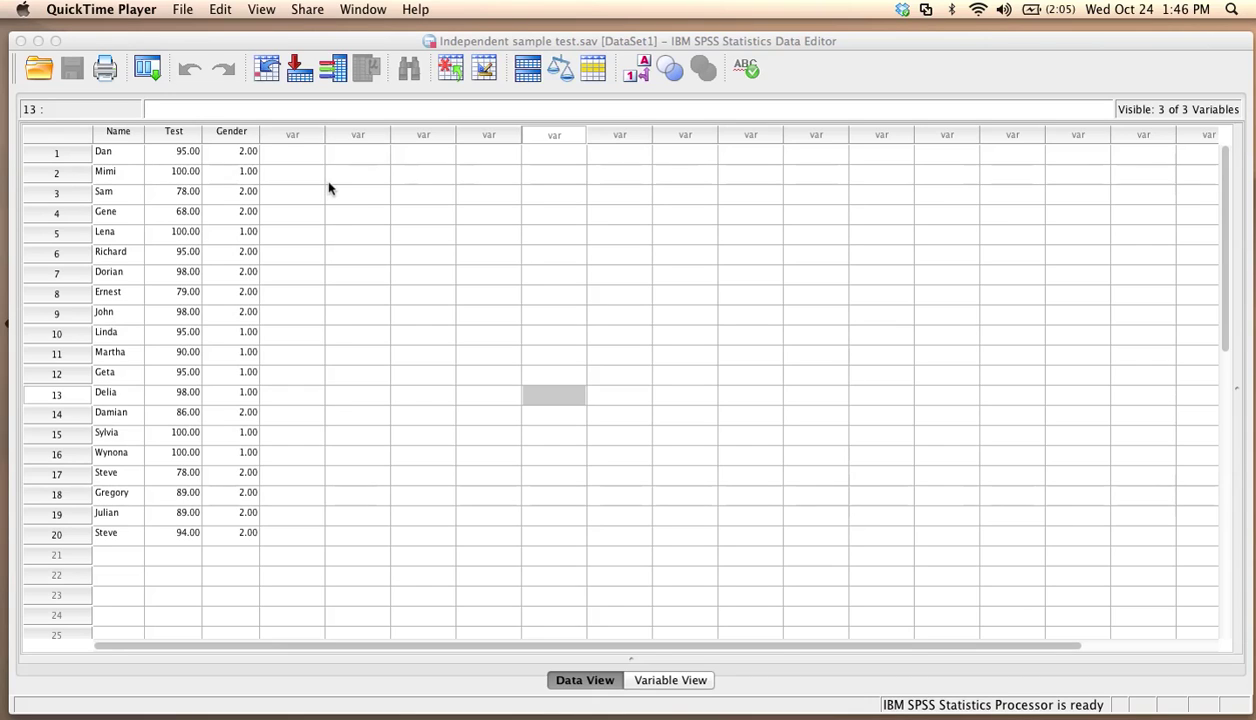
# Step: Open the Independent-Samples T Test dialog from Analyze > Compare Means
pyautogui.click(393, 44)
pyautogui.click(415, 12)
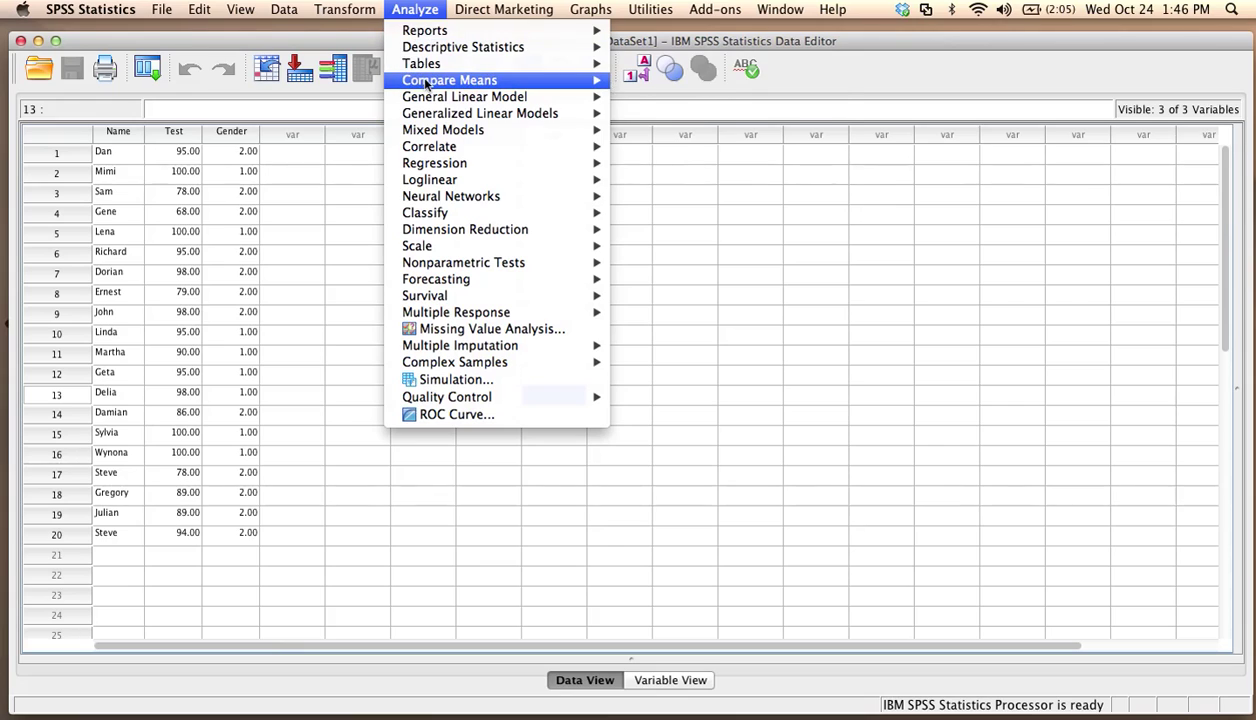
pyautogui.moveTo(449, 80)
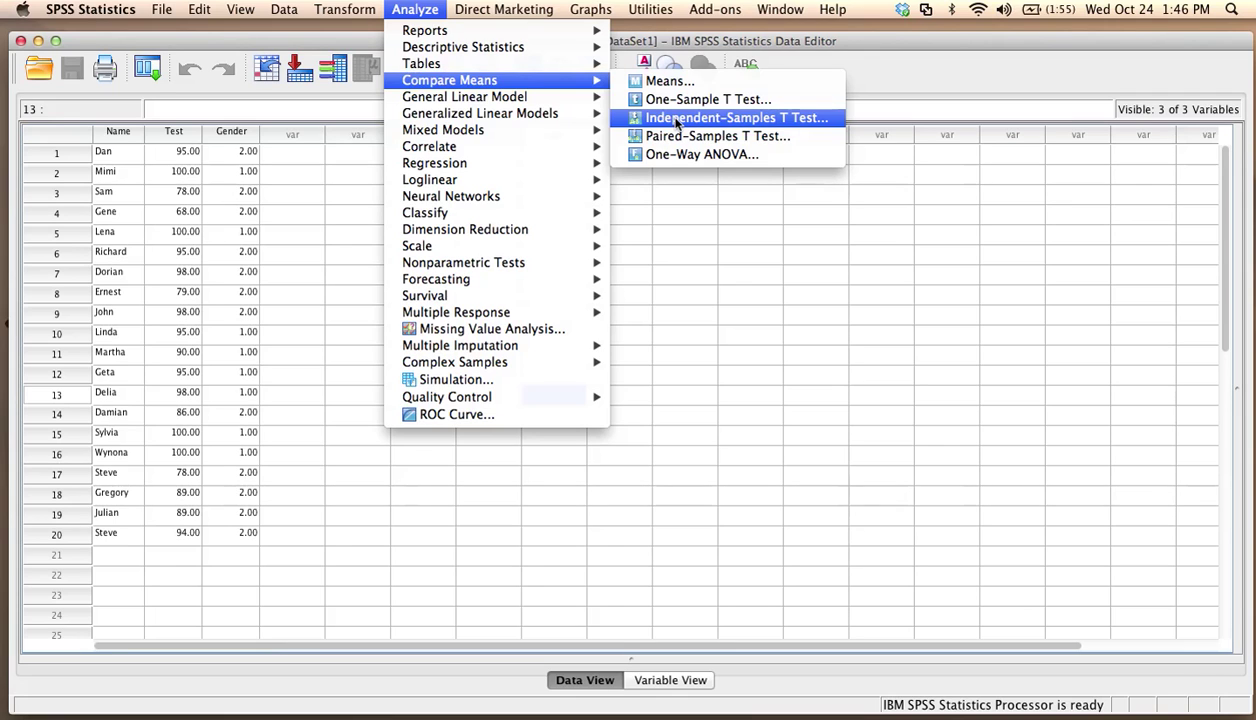
pyautogui.click(676, 121)
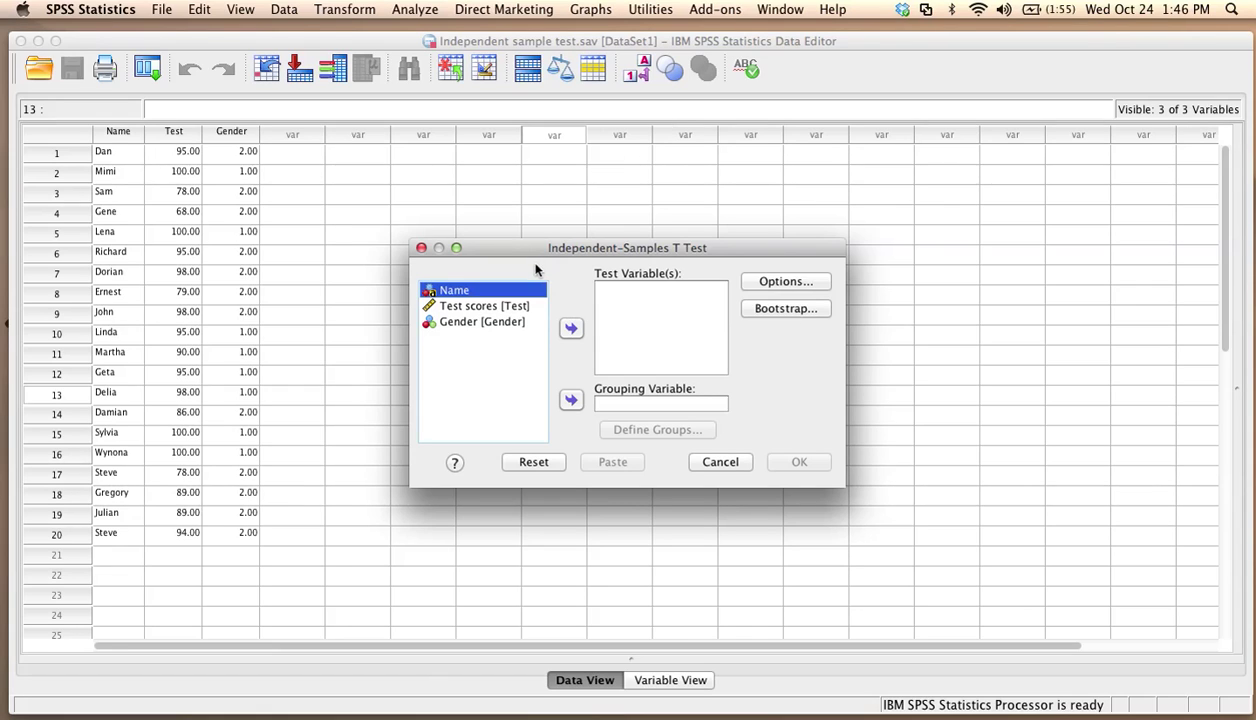
# Step: Assign Test scores as the test variable and Gender as the grouping variable
pyautogui.moveTo(492, 305); pyautogui.dragTo(517, 296)
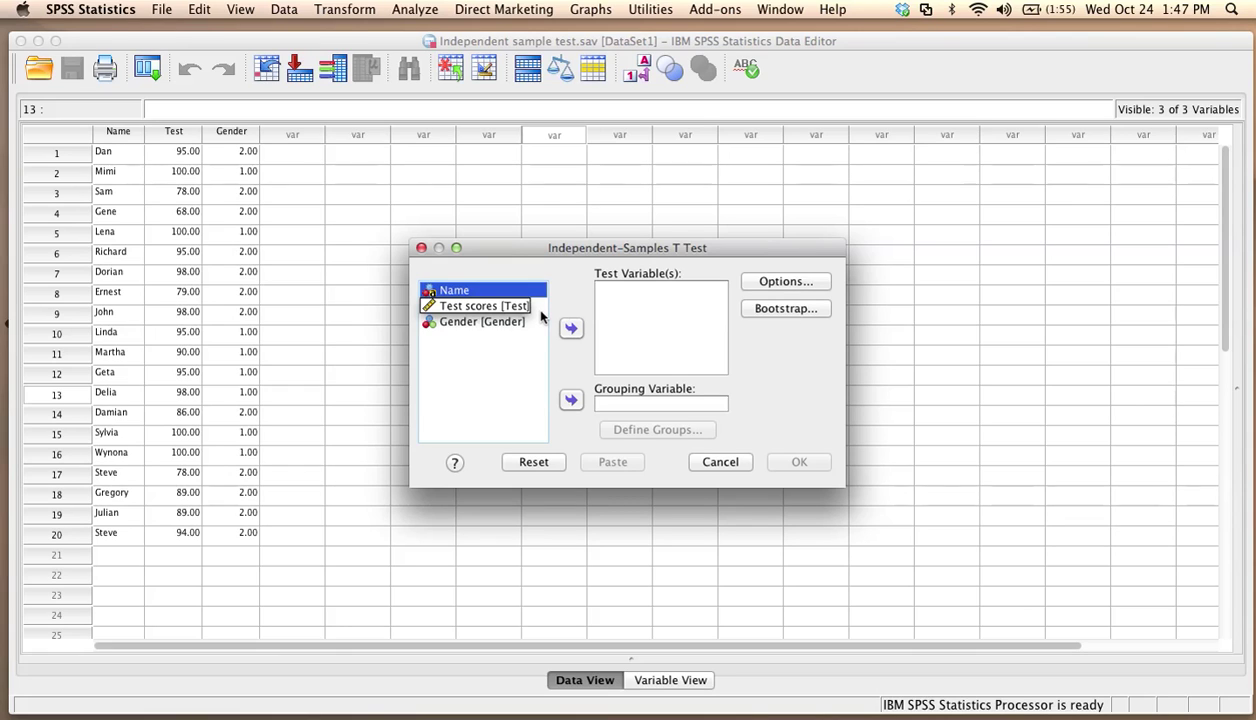
pyautogui.click(481, 311)
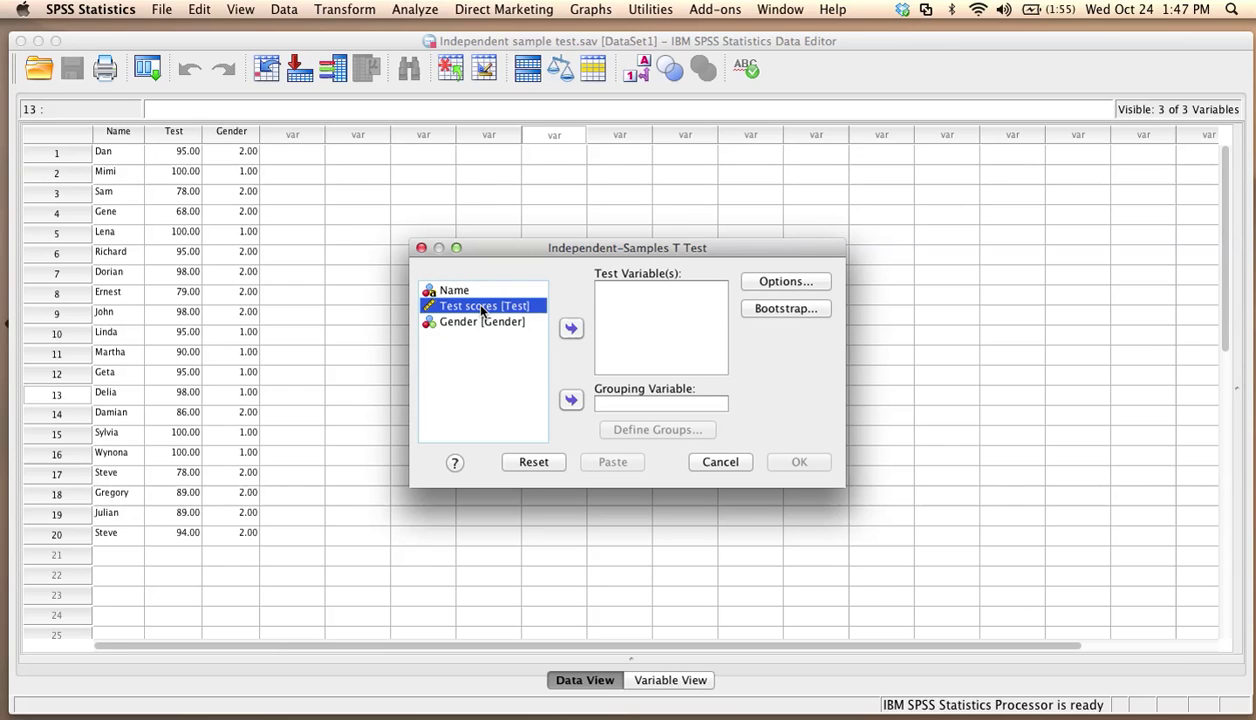
pyautogui.click(571, 329)
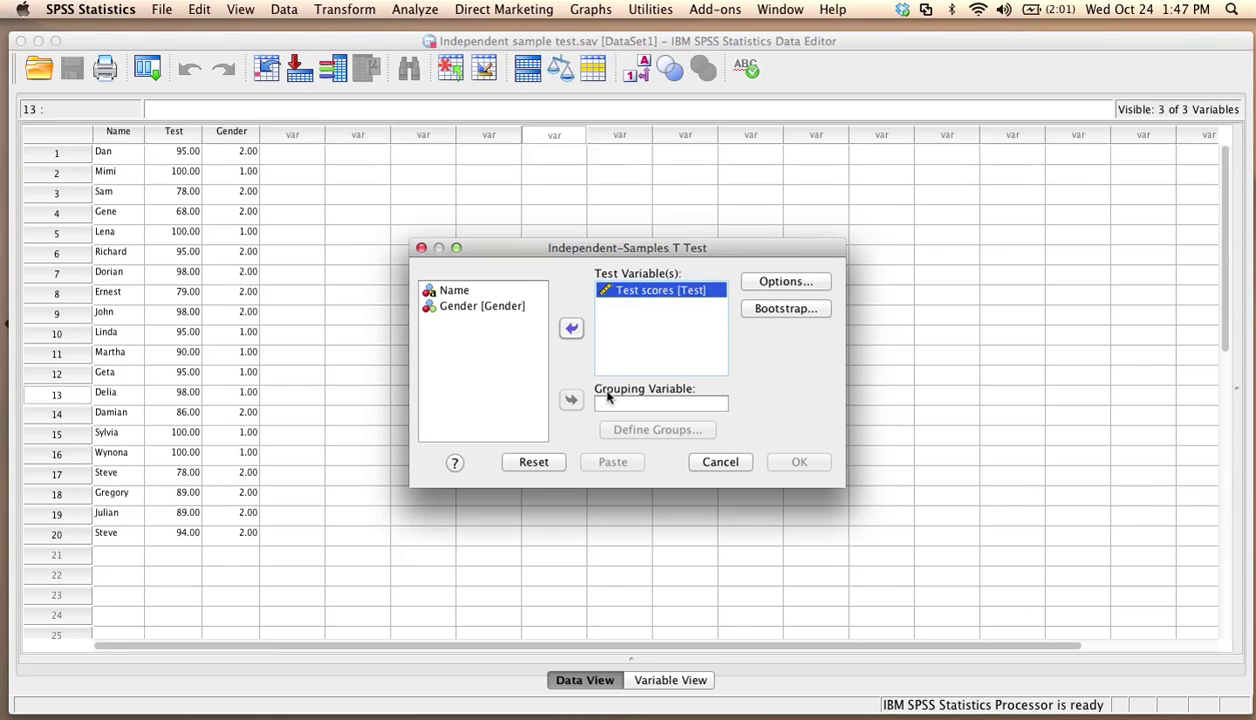
pyautogui.click(455, 310)
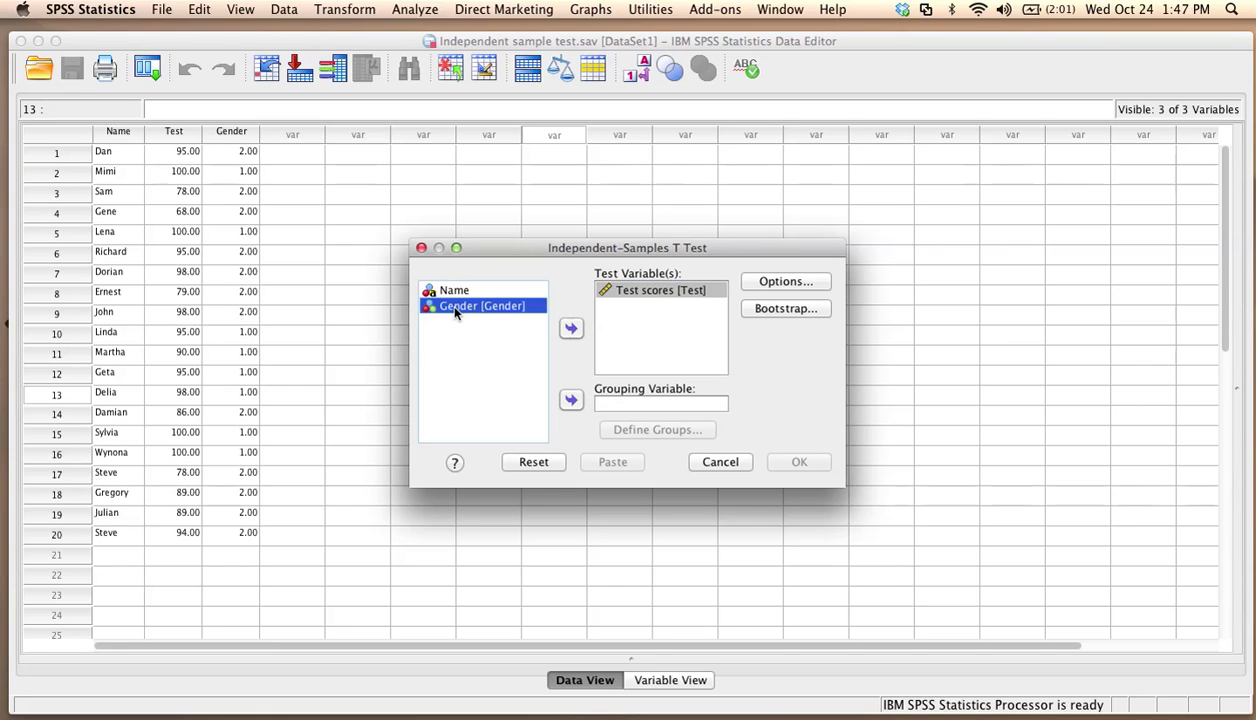
pyautogui.click(570, 400)
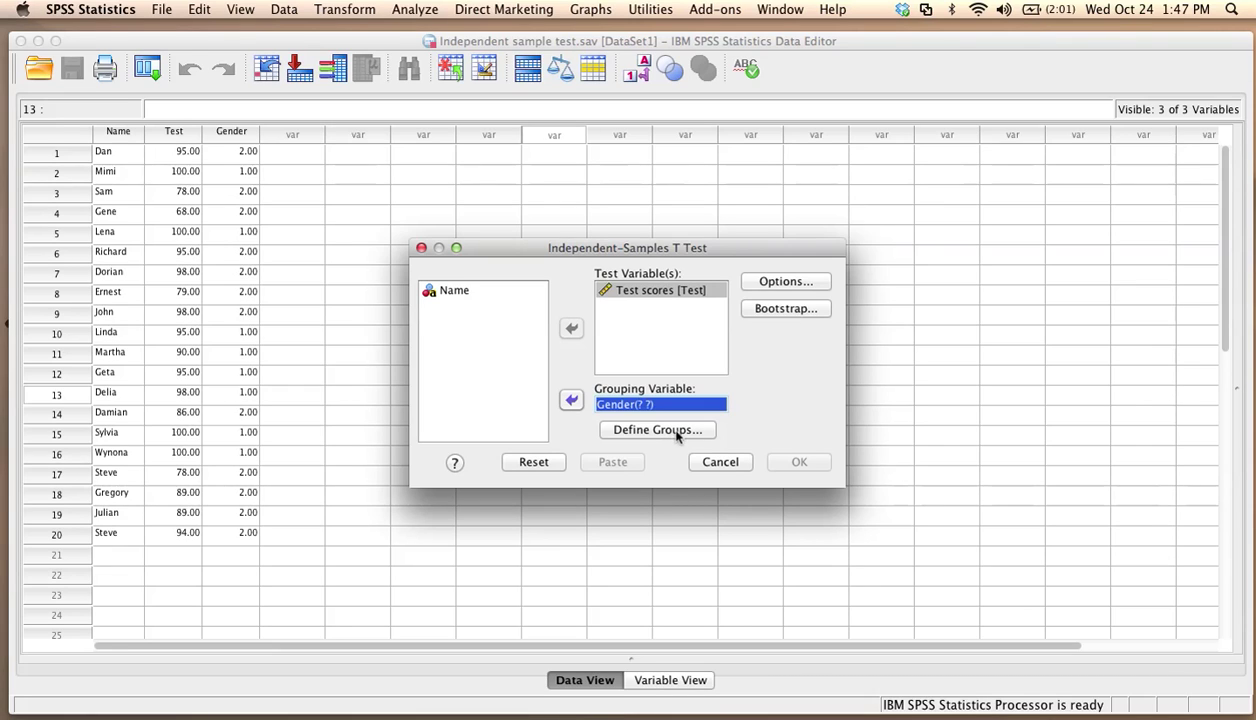
# Step: Define the Gender groups with Group 1 = 1 and Group 2 = 2
pyautogui.click(677, 433)
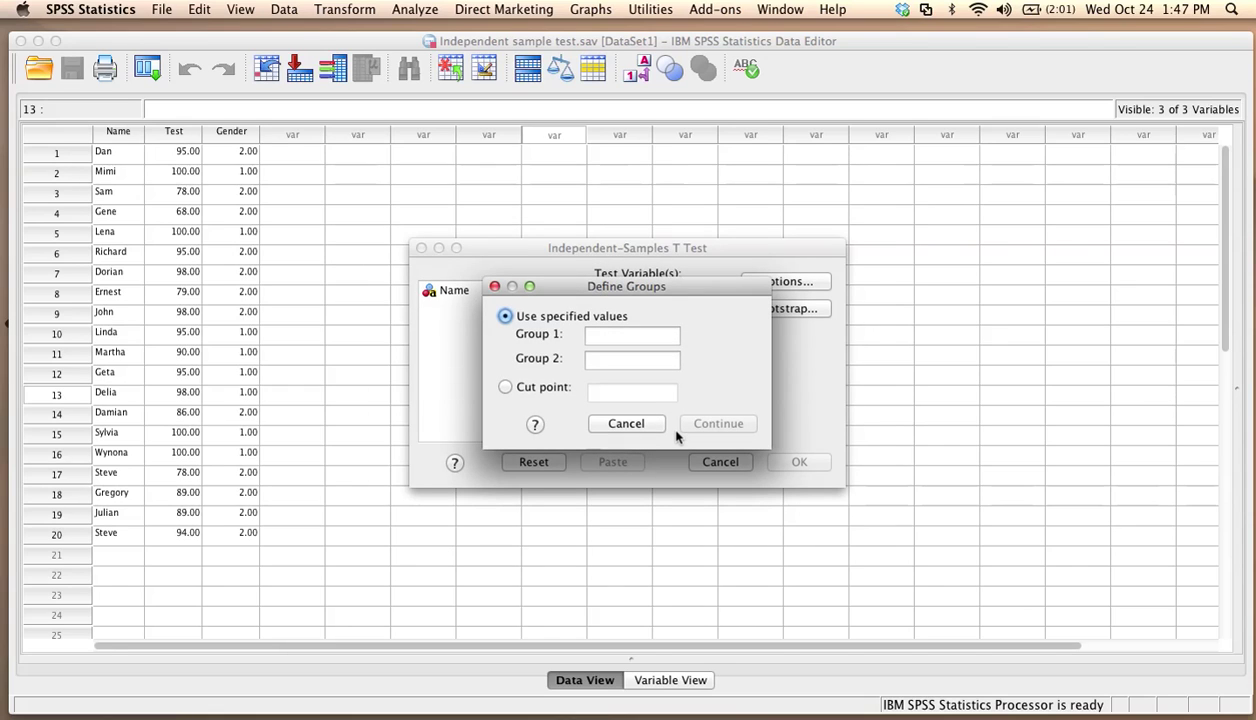
pyautogui.click(596, 334)
pyautogui.write('1')
pyautogui.click(600, 364)
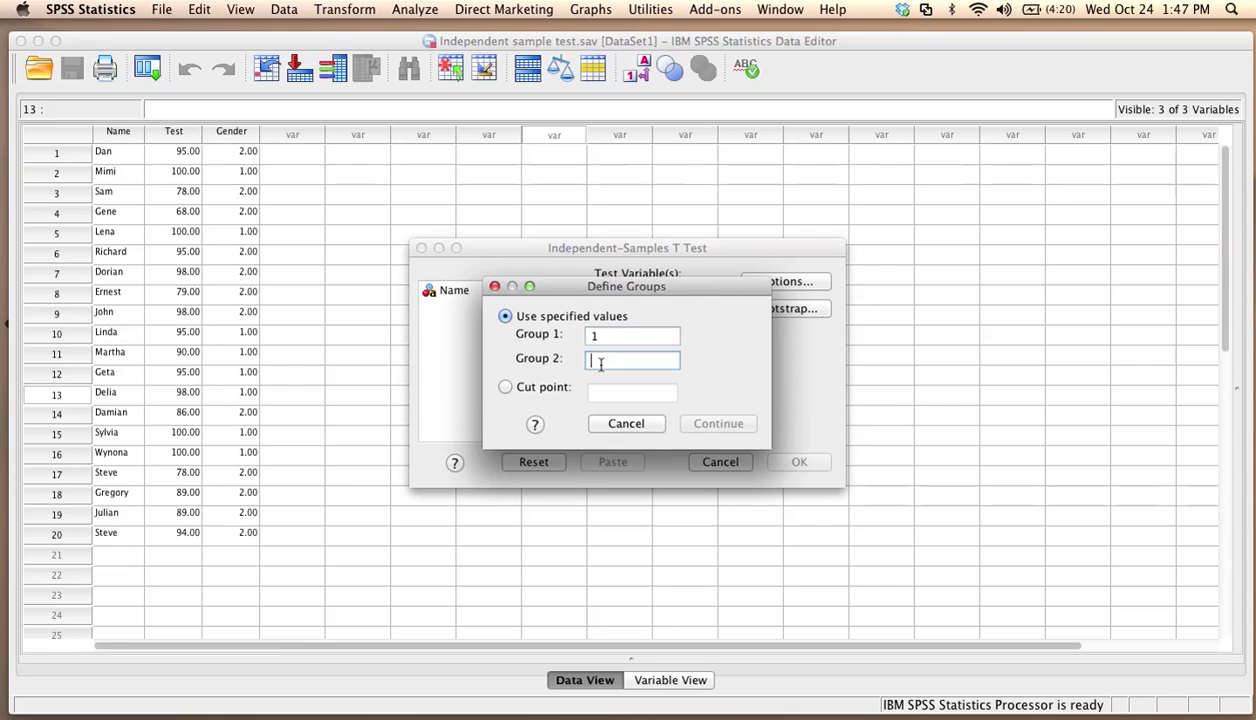
pyautogui.write('2')
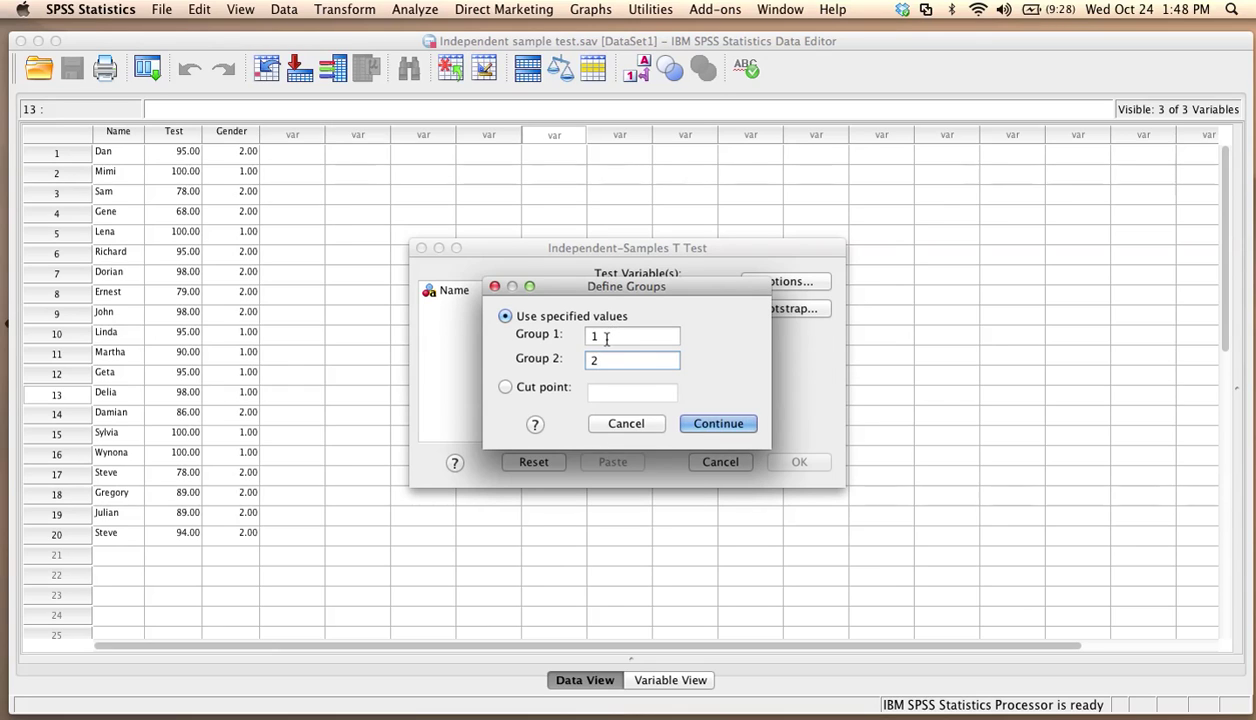
pyautogui.click(603, 338)
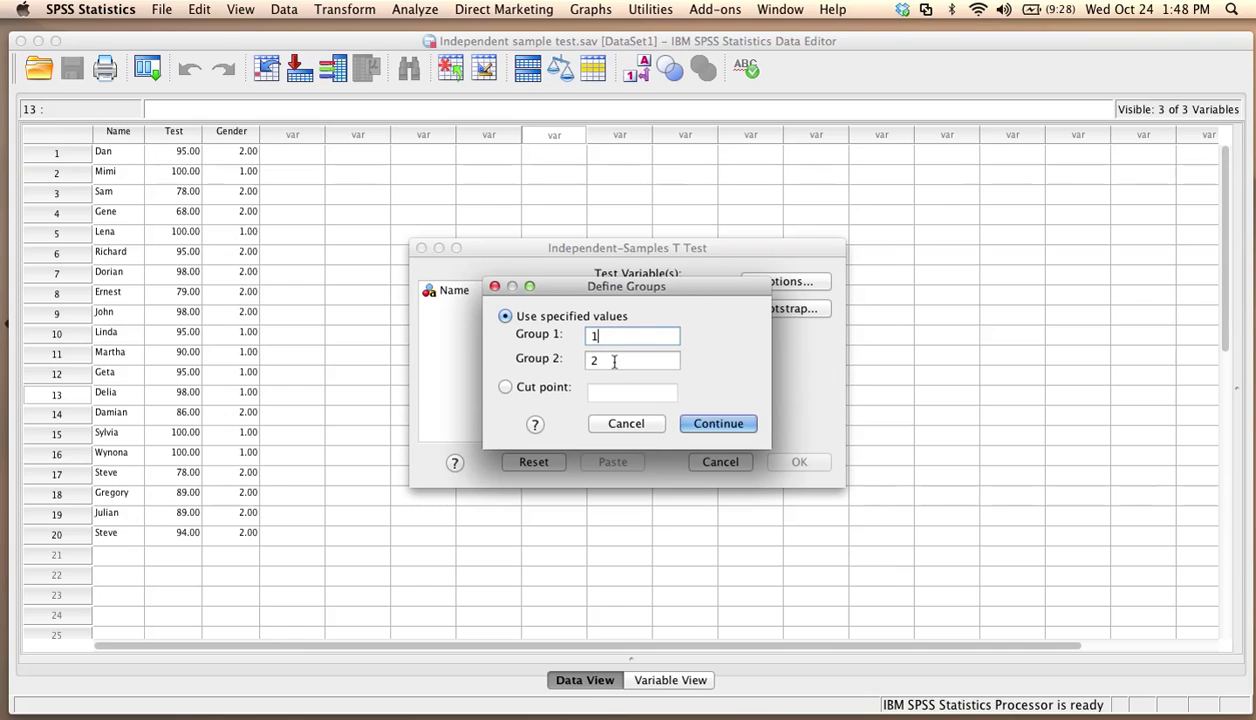
pyautogui.click(614, 361)
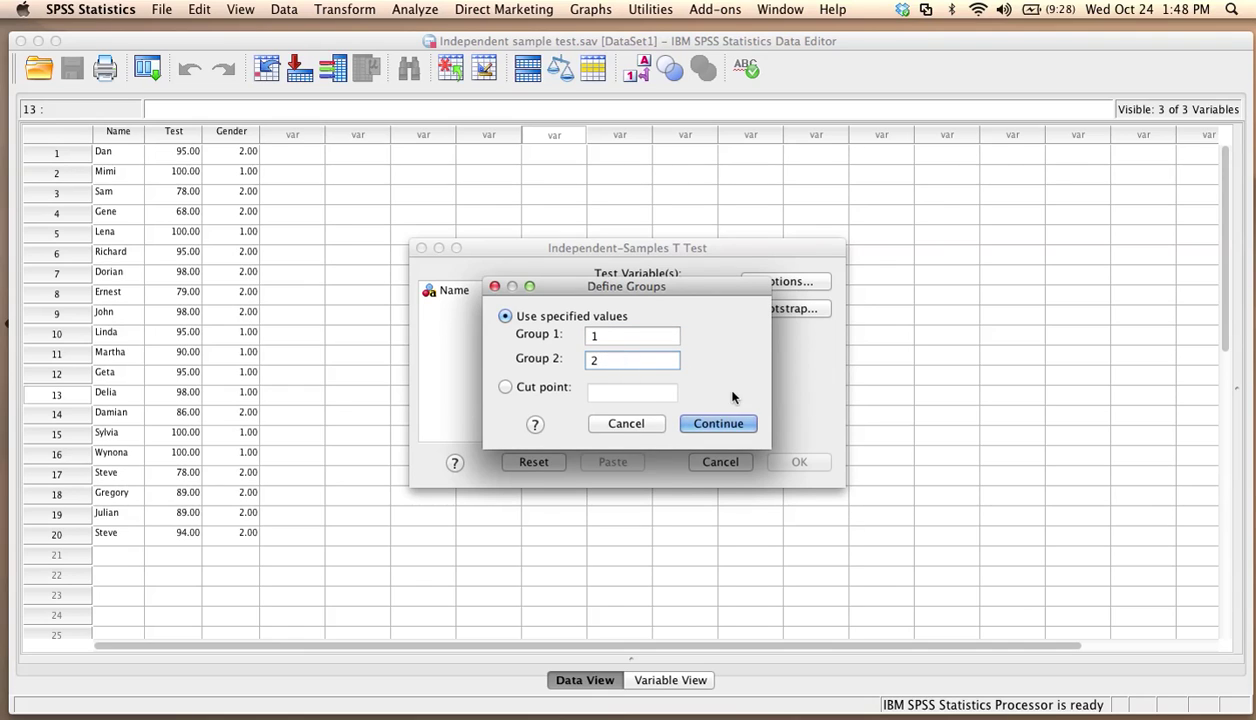
pyautogui.click(713, 425)
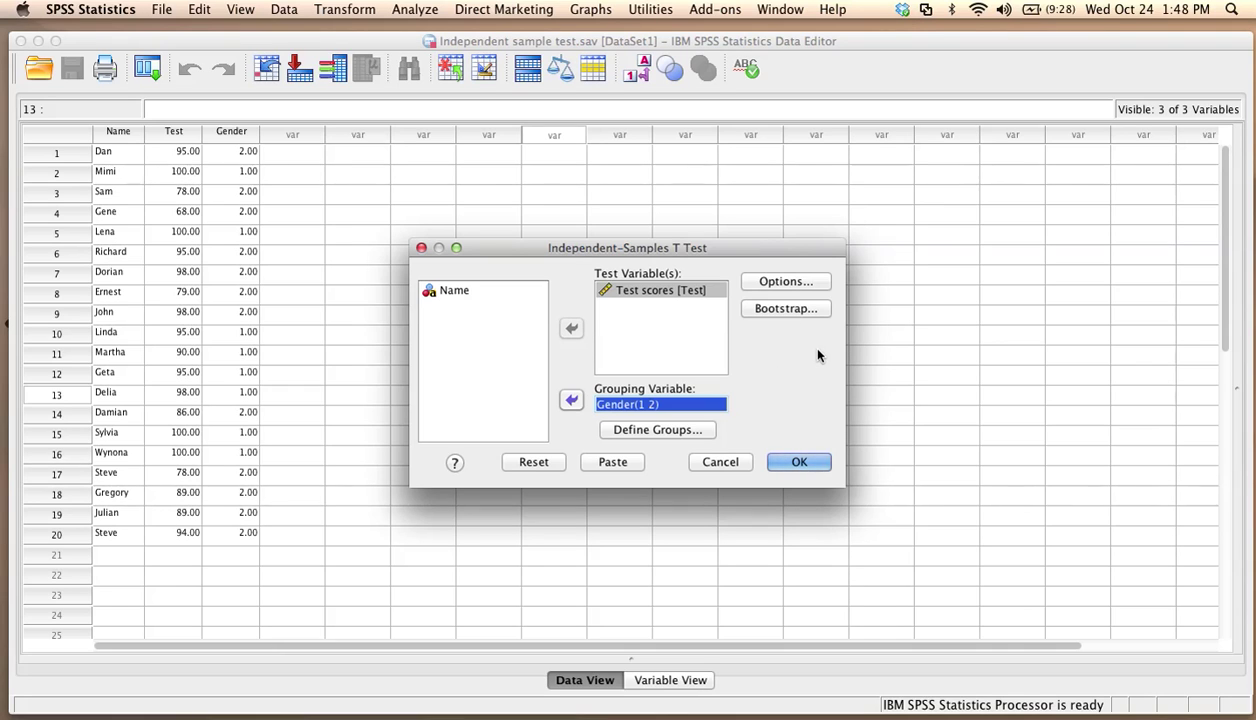
# Step: Change the confidence interval percentage from 95 to 90 and run the t-test
pyautogui.click(816, 284)
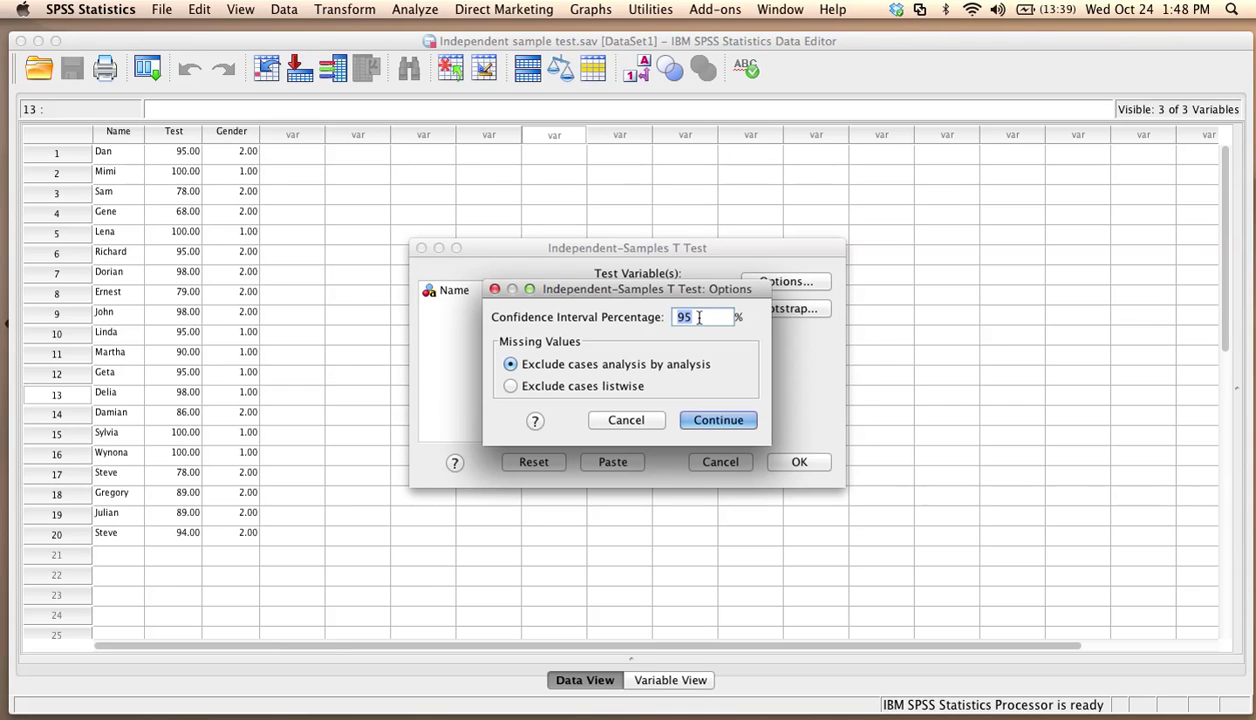
pyautogui.click(699, 317)
pyautogui.press('BackSpace')
pyautogui.write('0')
pyautogui.click(716, 420)
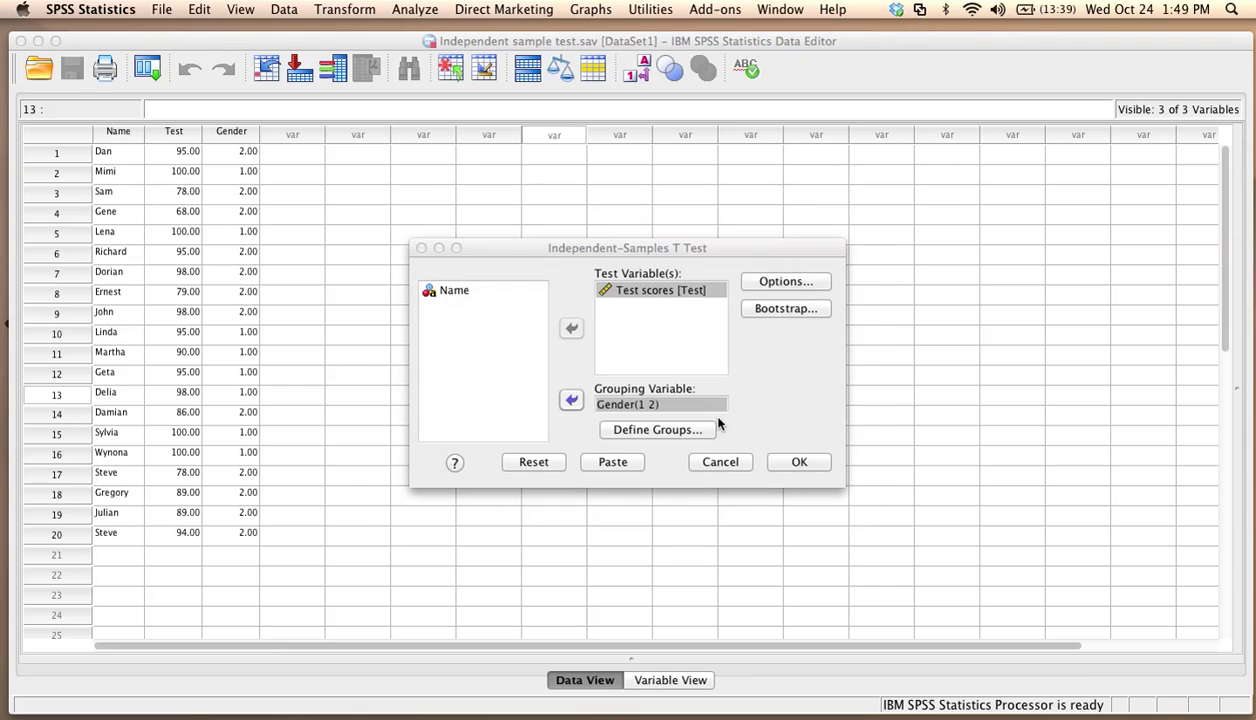
pyautogui.click(799, 463)
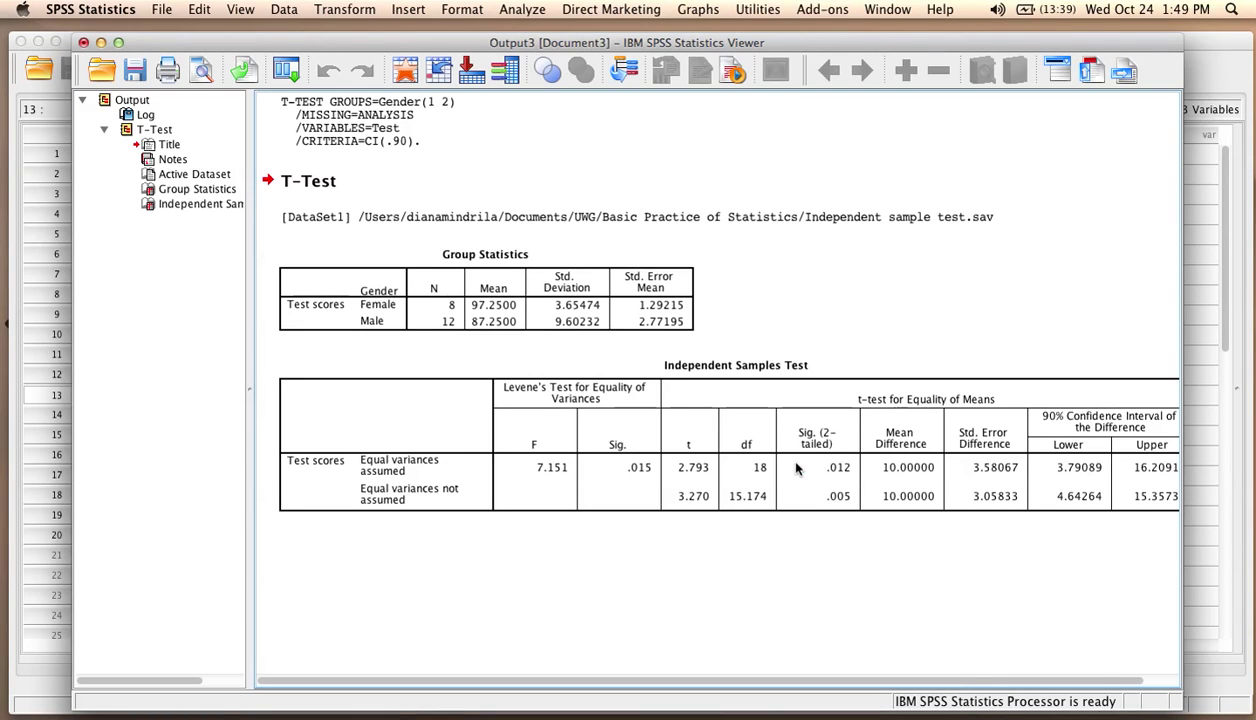
pyautogui.click(833, 362)
pyautogui.click(689, 285)
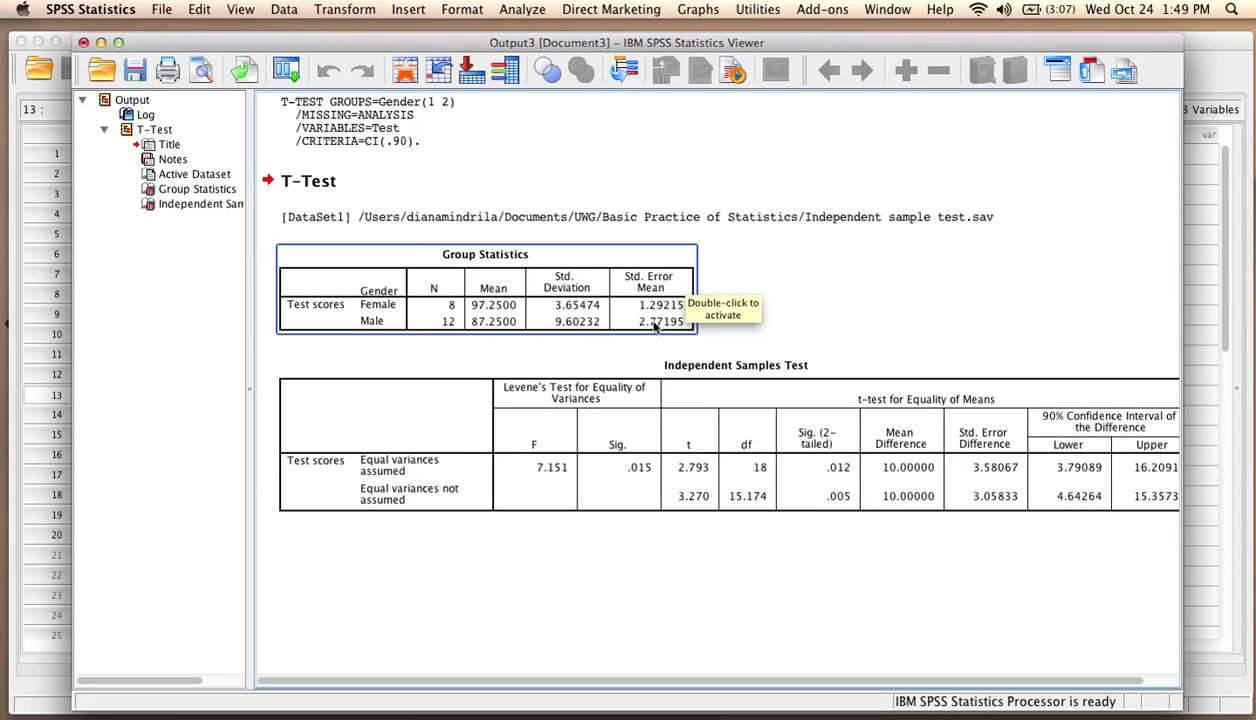
pyautogui.click(706, 367)
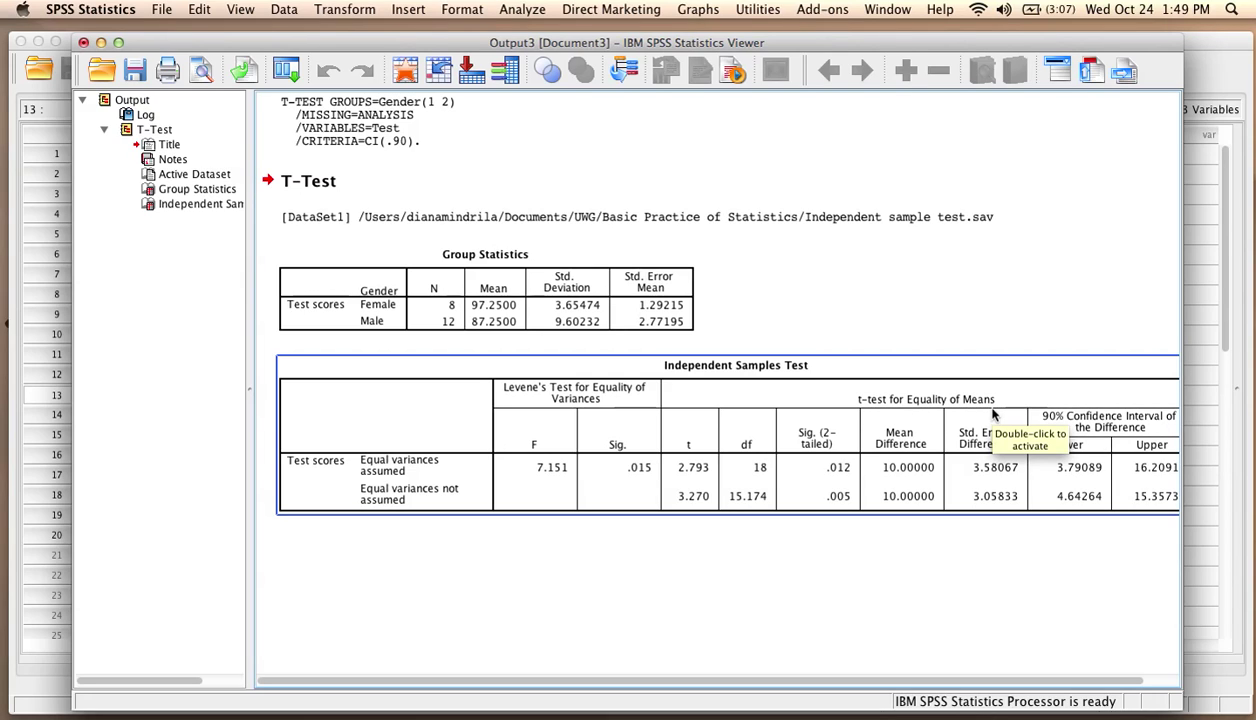
pyautogui.click(547, 525)
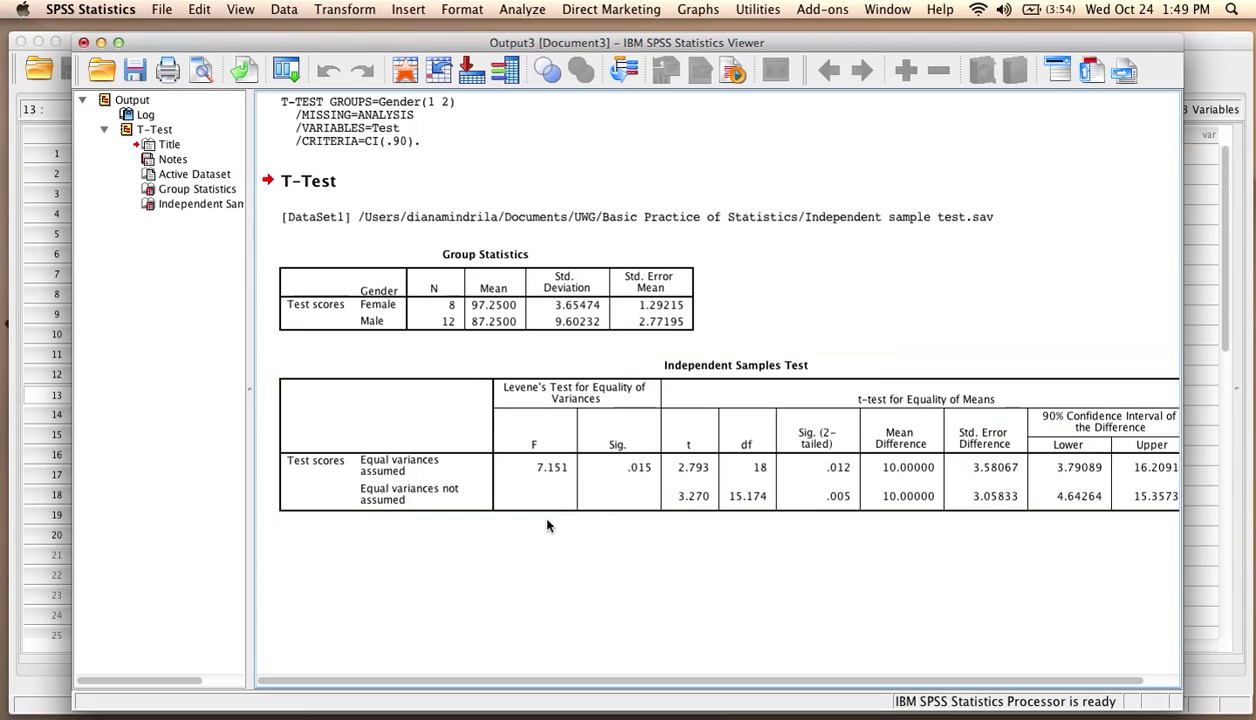
pyautogui.click(456, 508)
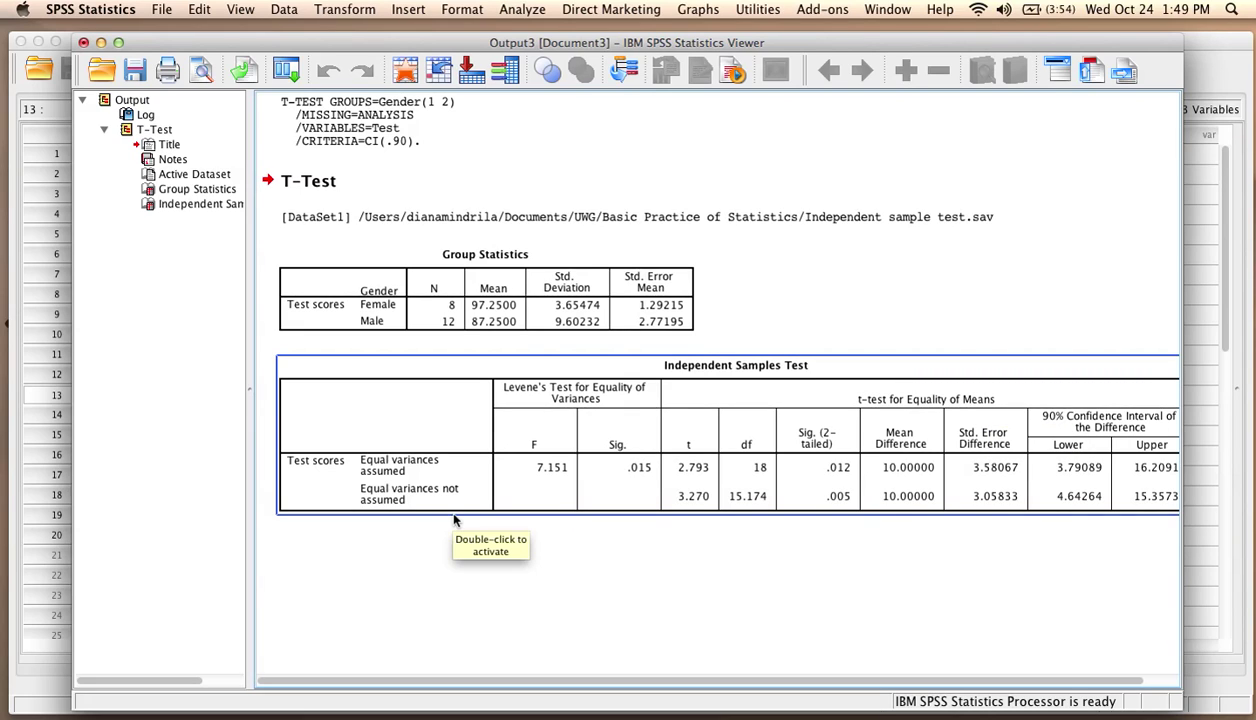
pyautogui.click(438, 526)
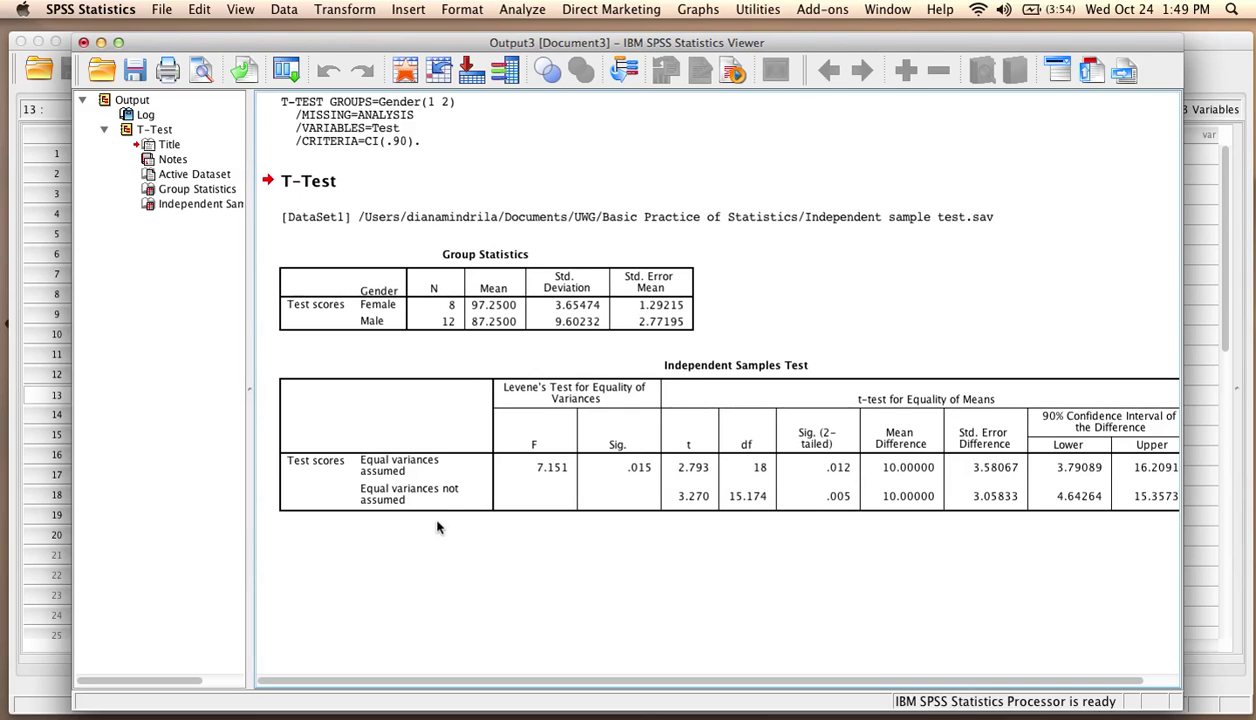
pyautogui.click(436, 470)
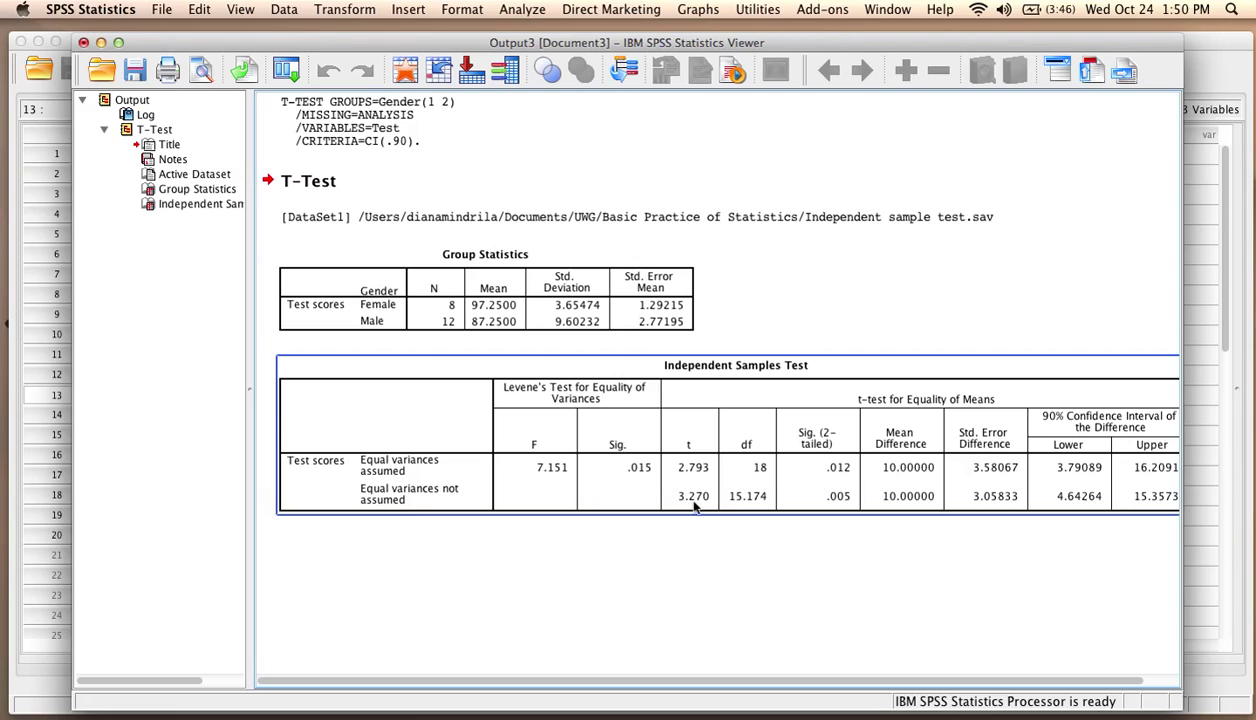
pyautogui.click(491, 338)
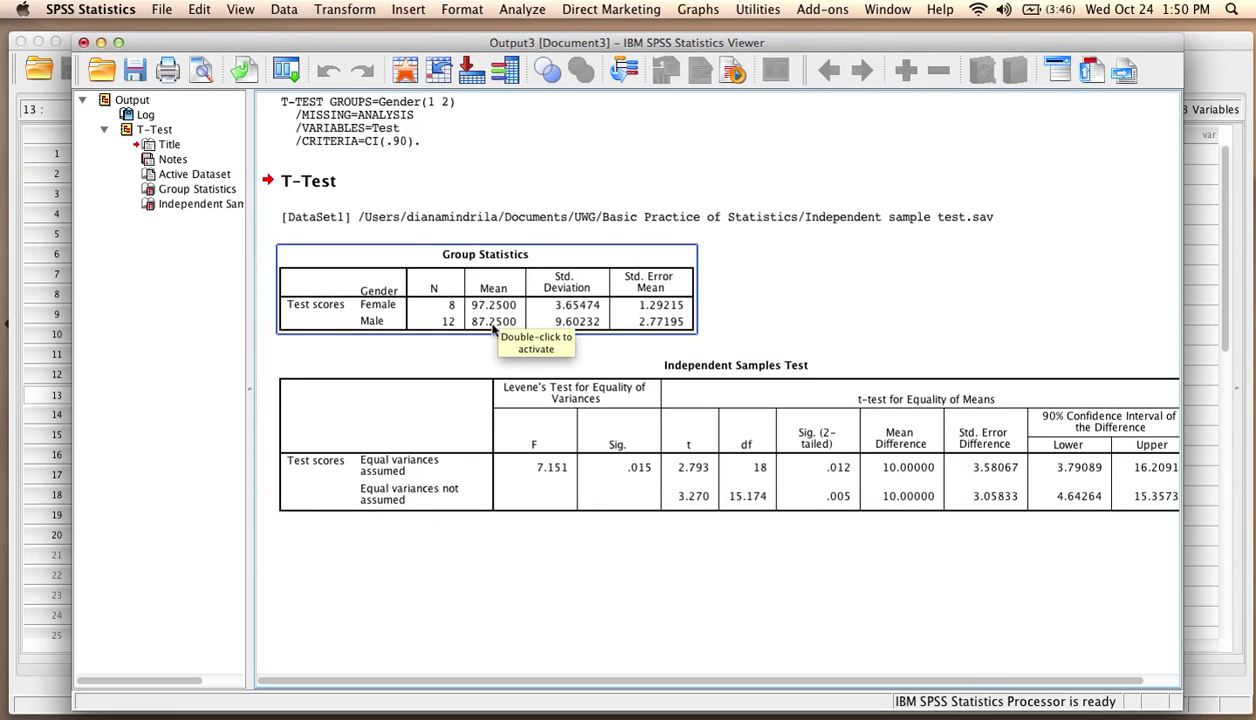
pyautogui.click(741, 505)
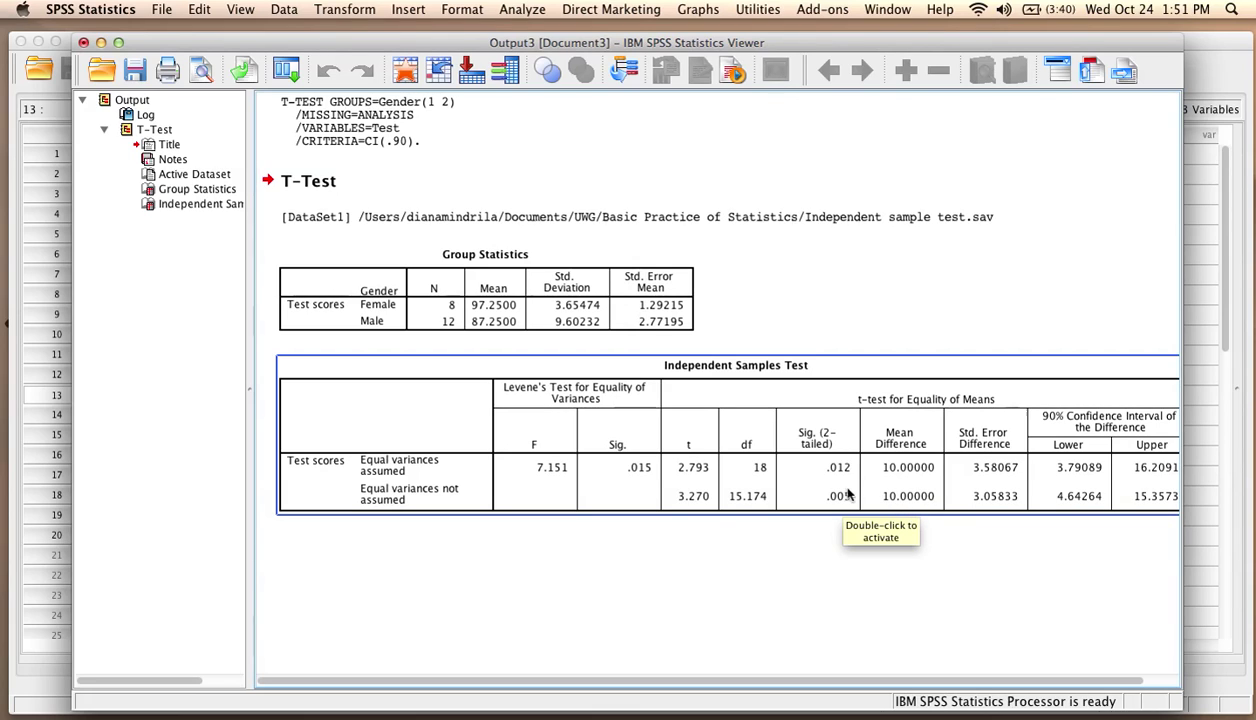
pyautogui.click(784, 533)
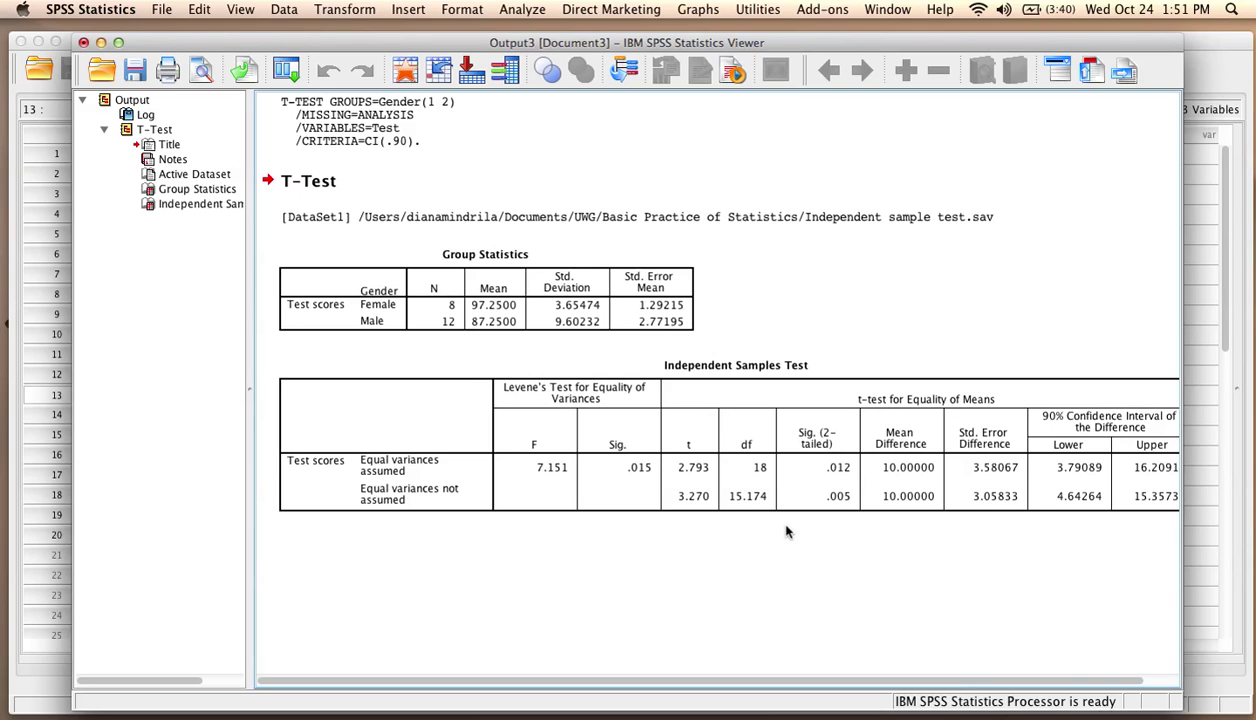
pyautogui.click(833, 506)
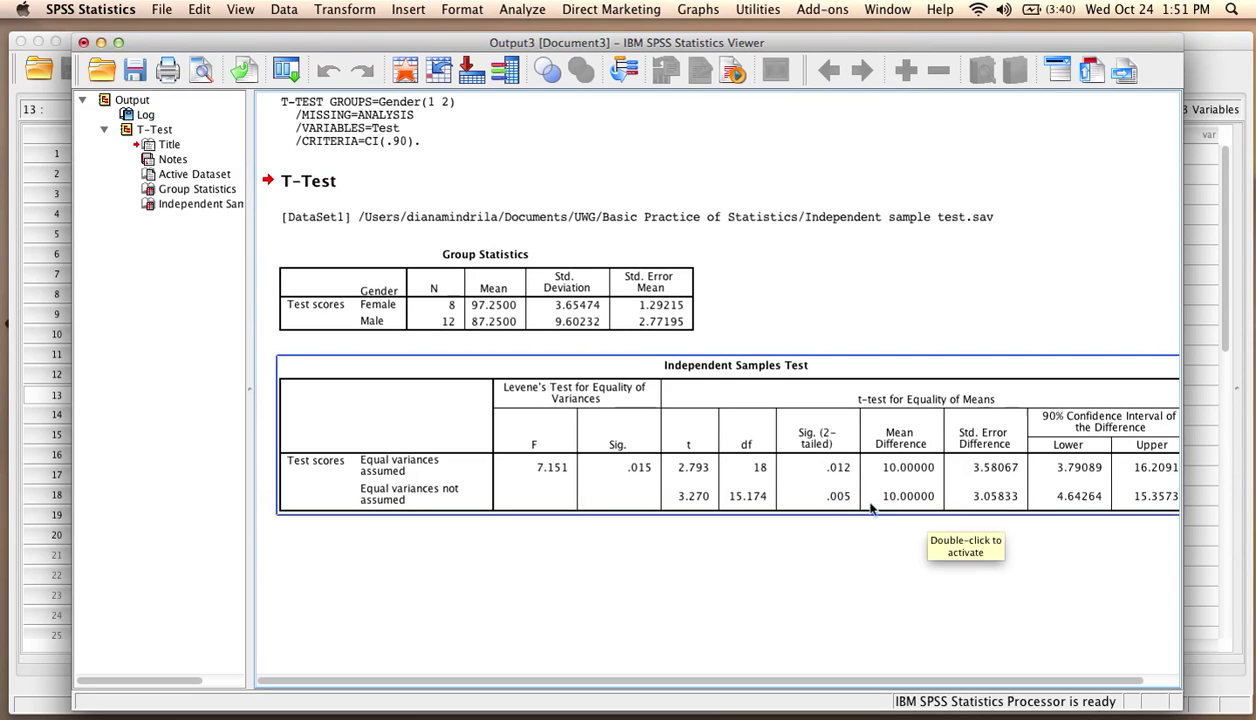
pyautogui.click(862, 520)
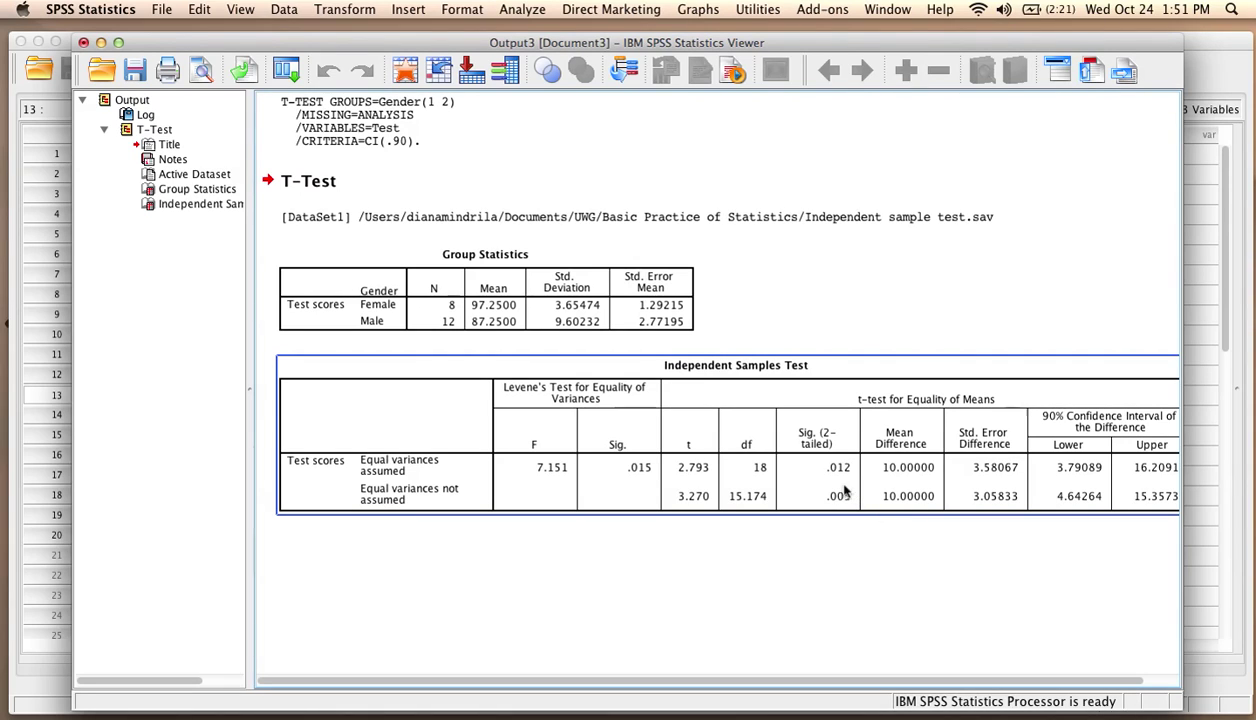
pyautogui.click(807, 522)
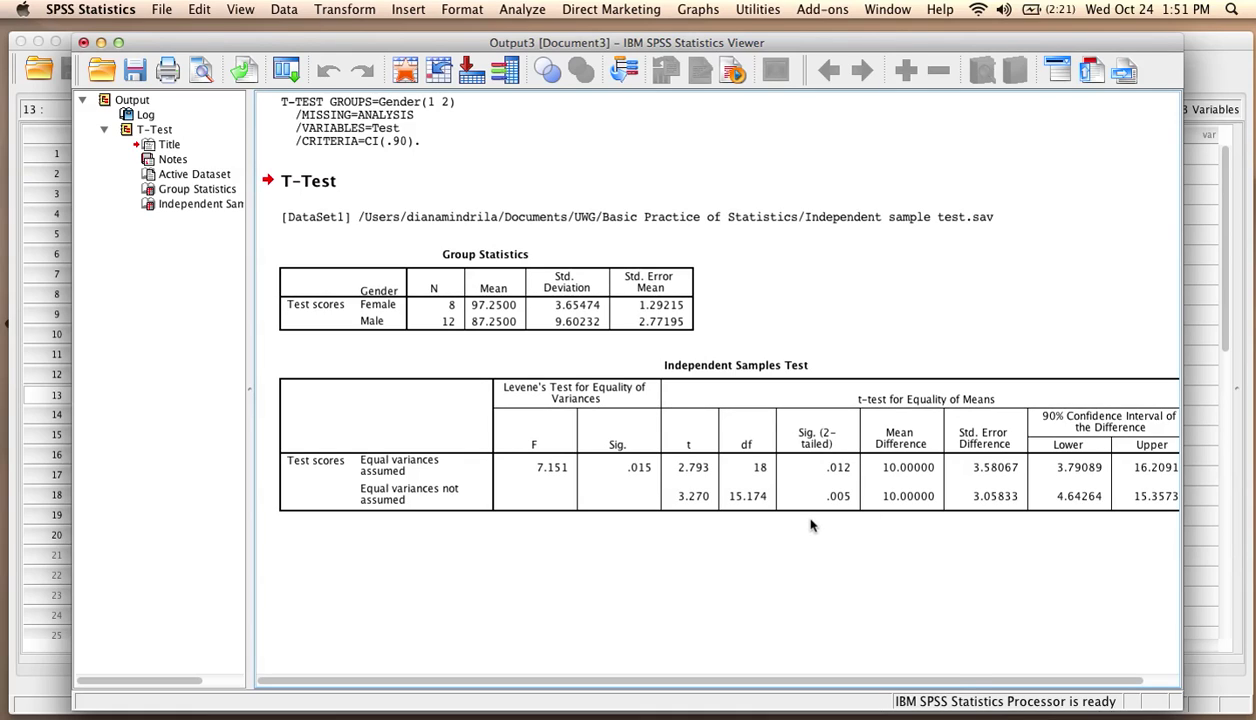
pyautogui.click(1028, 509)
# Step: Scroll the Viewer right to show the full 90% interval, 3.791 to 16.209
pyautogui.hscroll(2, 1028, 509)
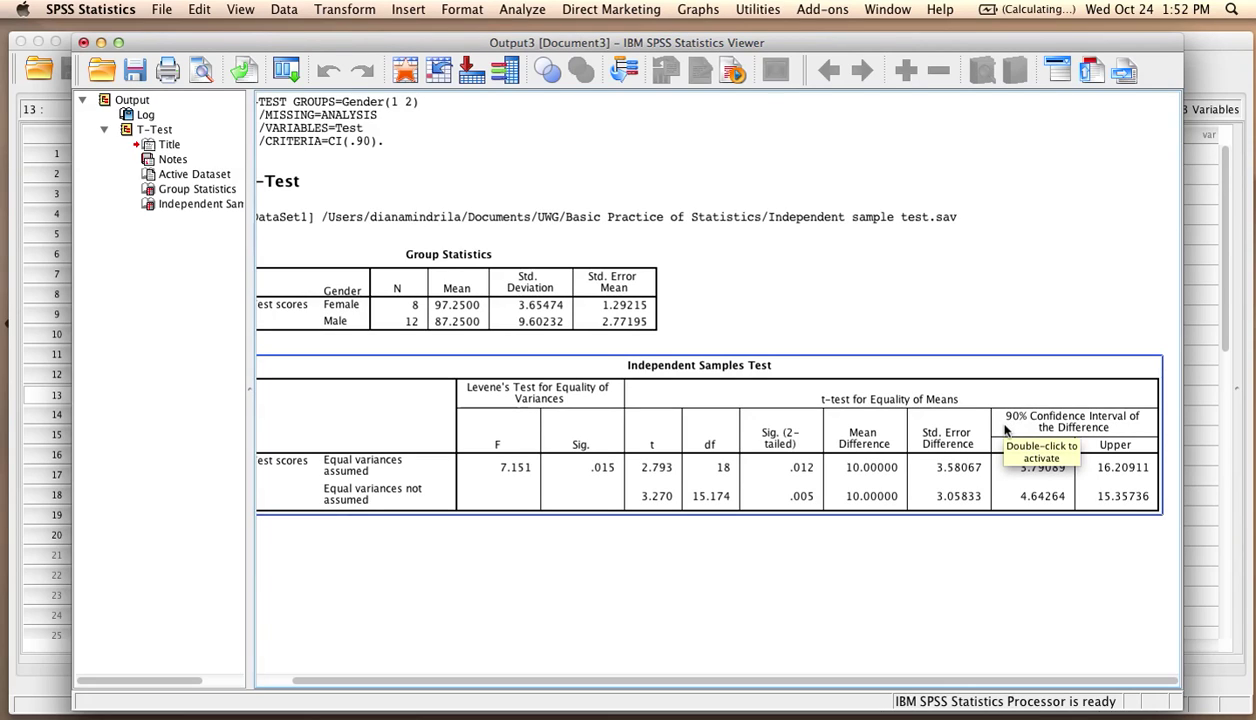
pyautogui.click(993, 534)
pyautogui.click(998, 498)
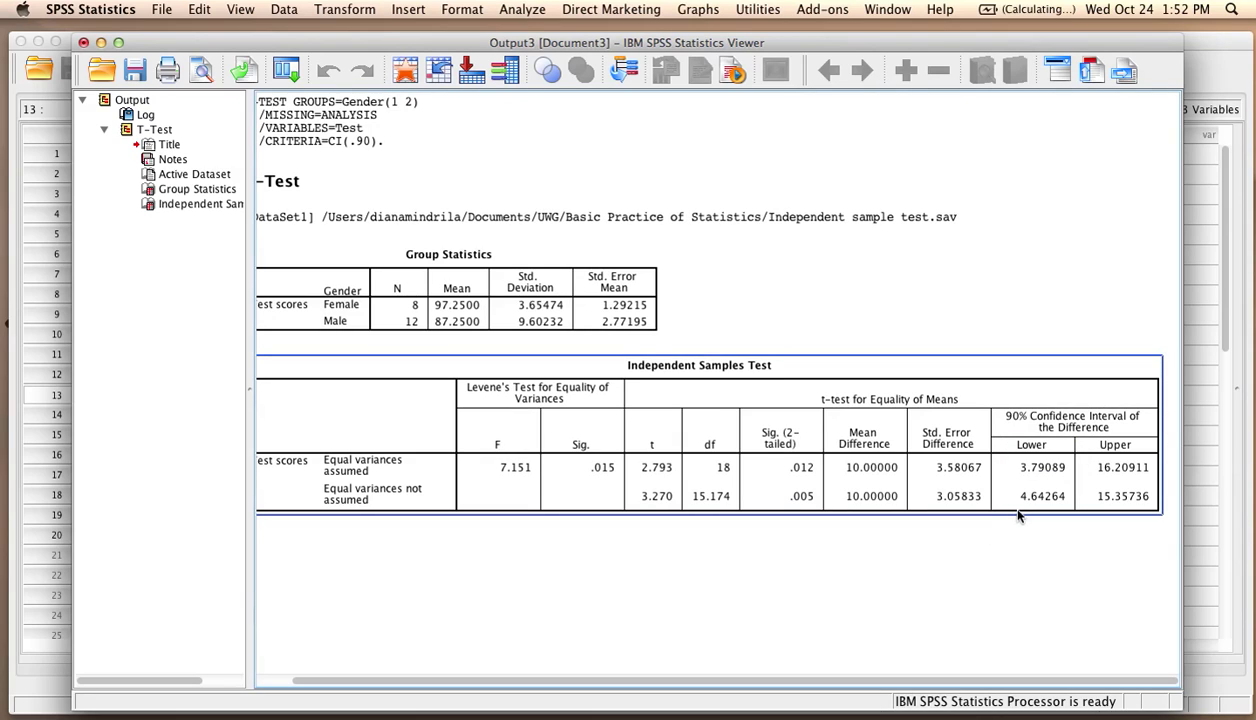